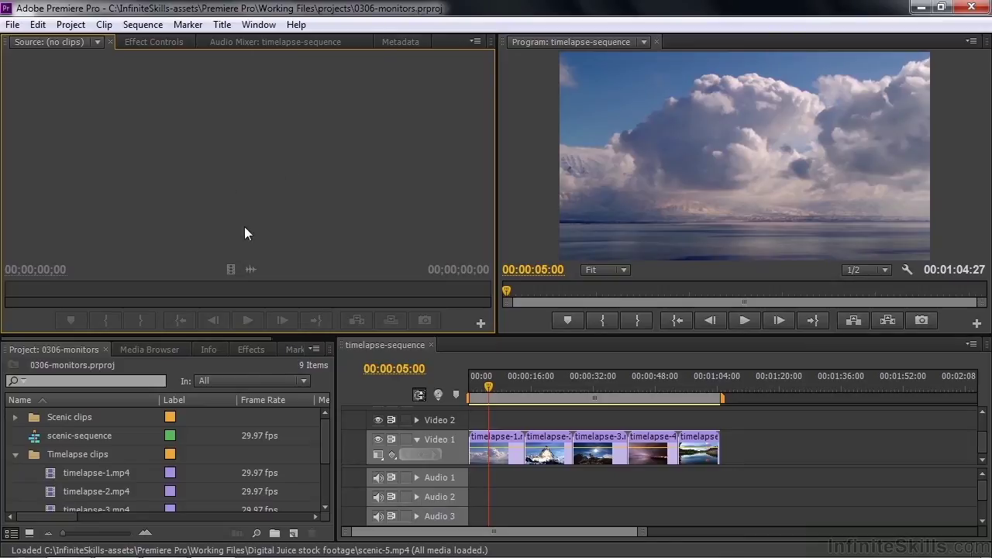
Expand the Scenic clips bin and load scenic-5.mp4 into the Source monitor.
{"action": "left_click", "coordinate": [16, 418]}
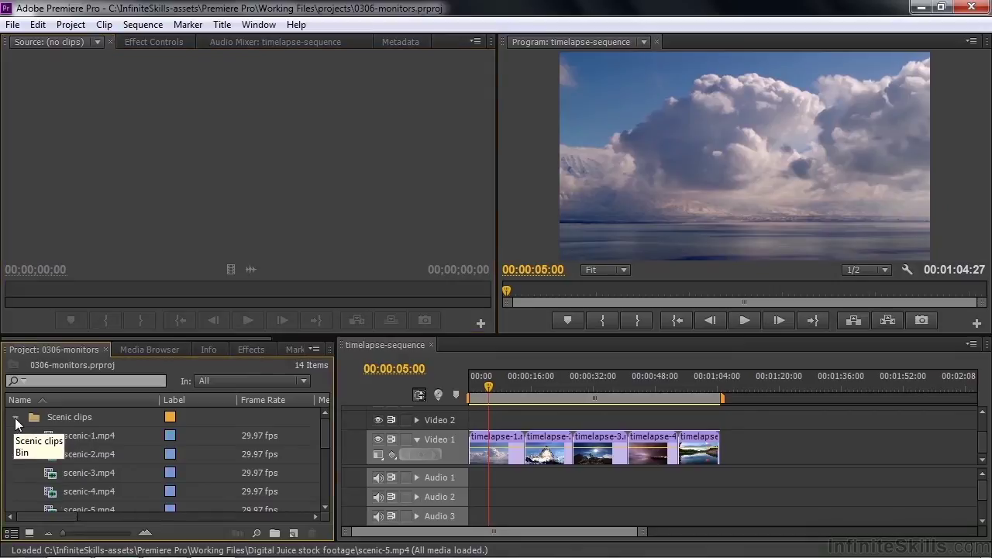
{"action": "left_click_drag", "start_coordinate": [322, 424], "coordinate": [322, 436]}
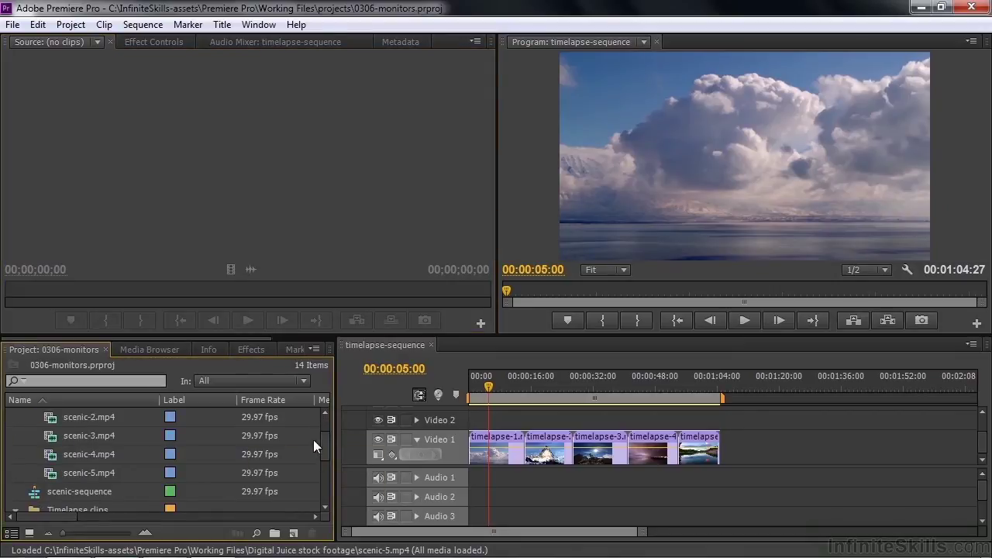
{"action": "double_click", "coordinate": [51, 477]}
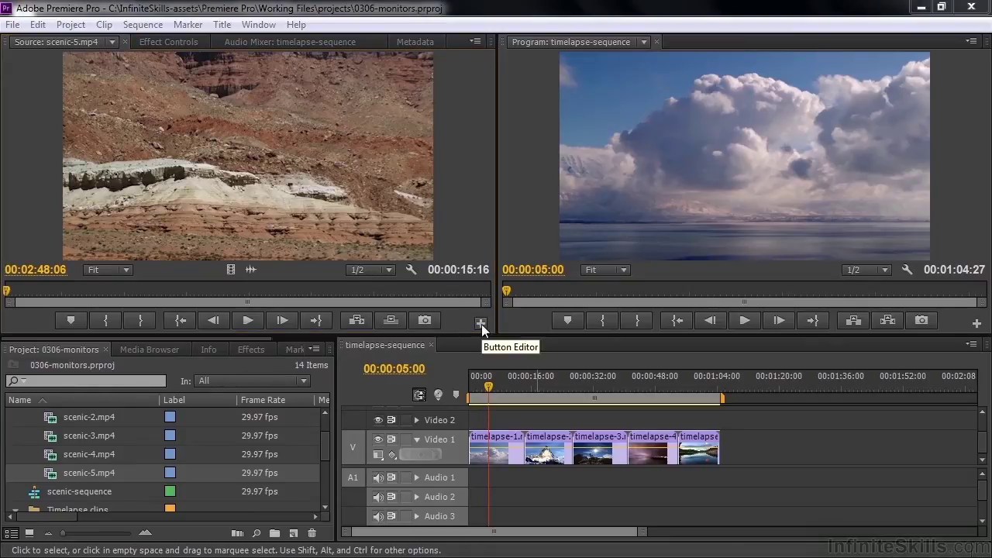
Add Safe Margins, Clear In, Clear Out, and Go to Previous/Next Marker buttons to the Source monitor bar.
{"action": "left_click", "coordinate": [482, 324]}
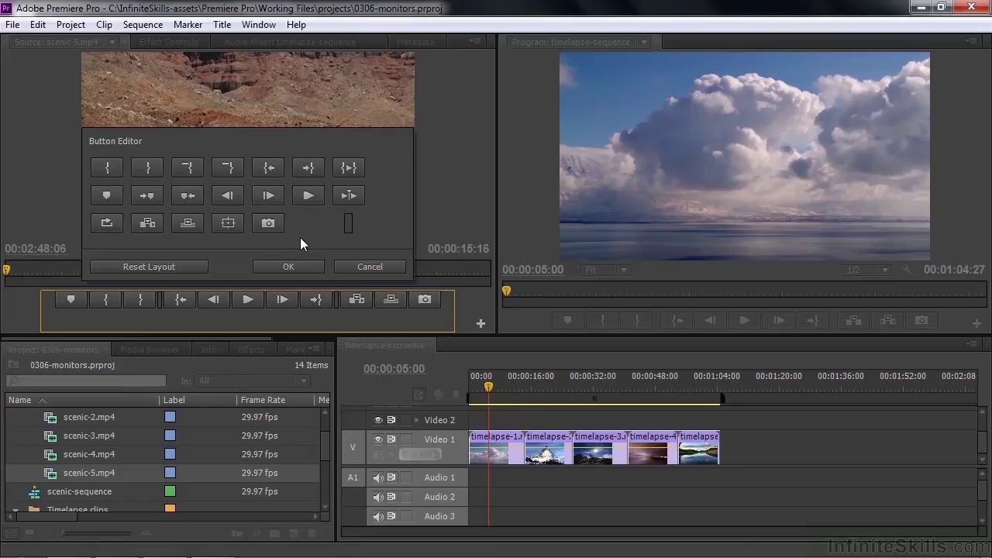
{"action": "left_click_drag", "start_coordinate": [228, 226], "coordinate": [429, 301]}
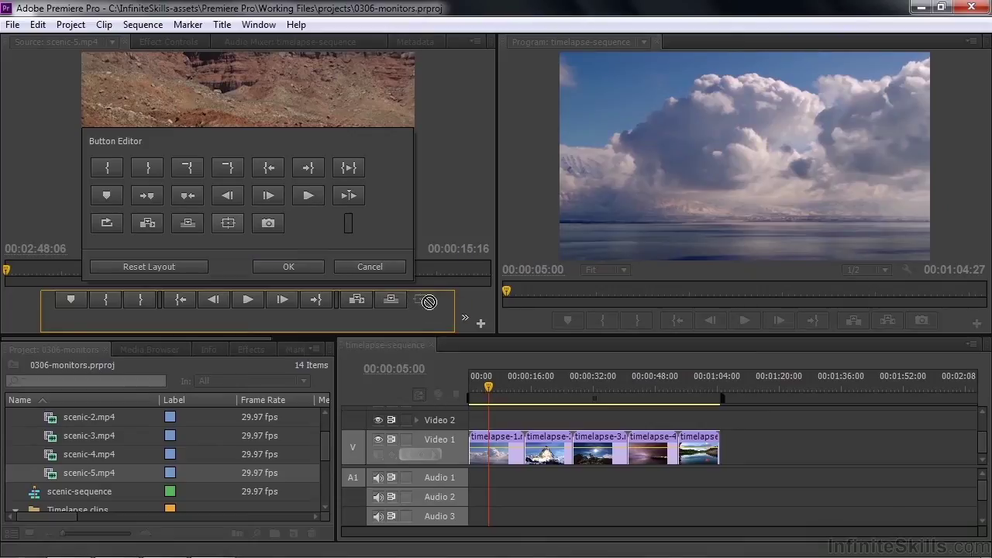
{"action": "left_click_drag", "start_coordinate": [429, 301], "coordinate": [277, 301]}
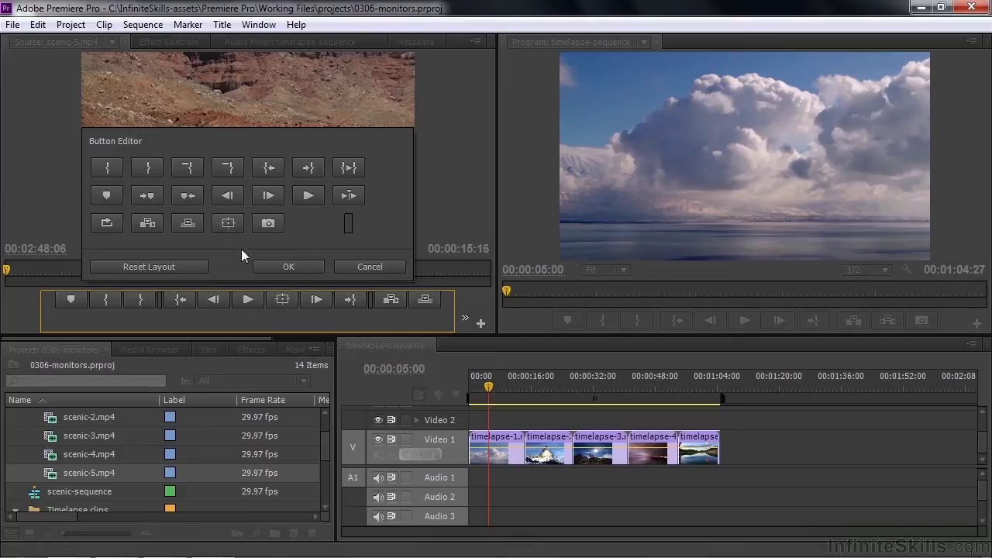
{"action": "left_click_drag", "start_coordinate": [191, 169], "coordinate": [107, 303]}
{"action": "left_click_drag", "start_coordinate": [232, 168], "coordinate": [141, 301]}
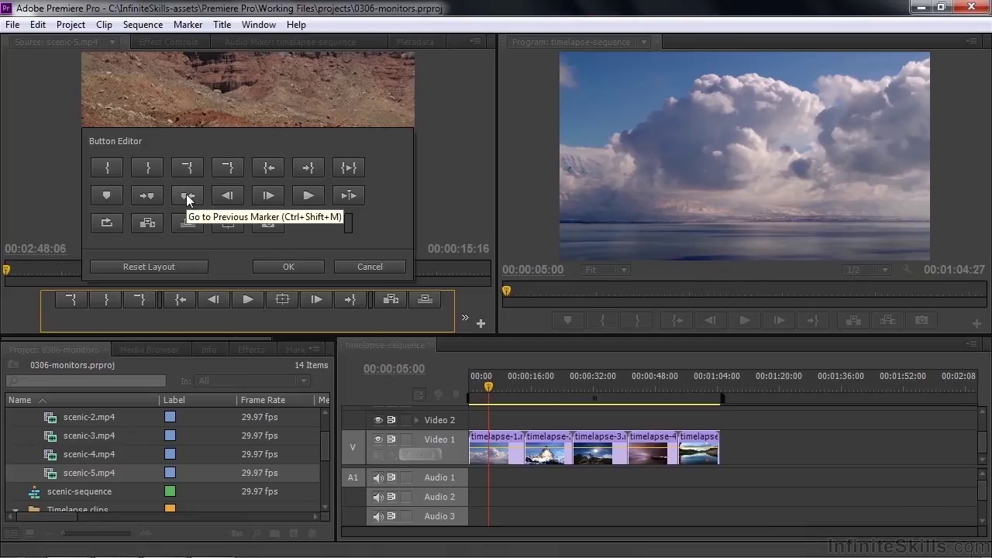
{"action": "left_click_drag", "start_coordinate": [186, 194], "coordinate": [194, 325]}
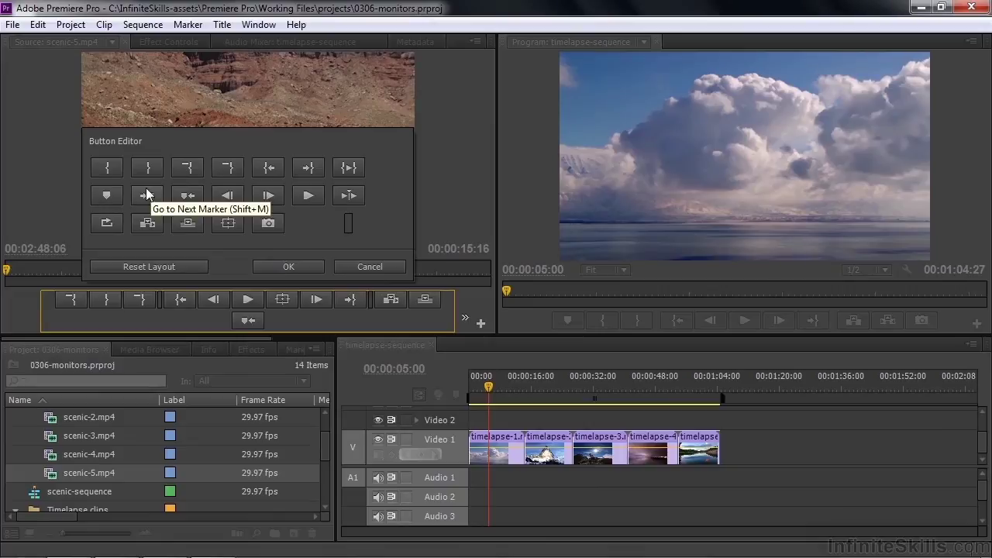
{"action": "left_click_drag", "start_coordinate": [147, 195], "coordinate": [183, 327]}
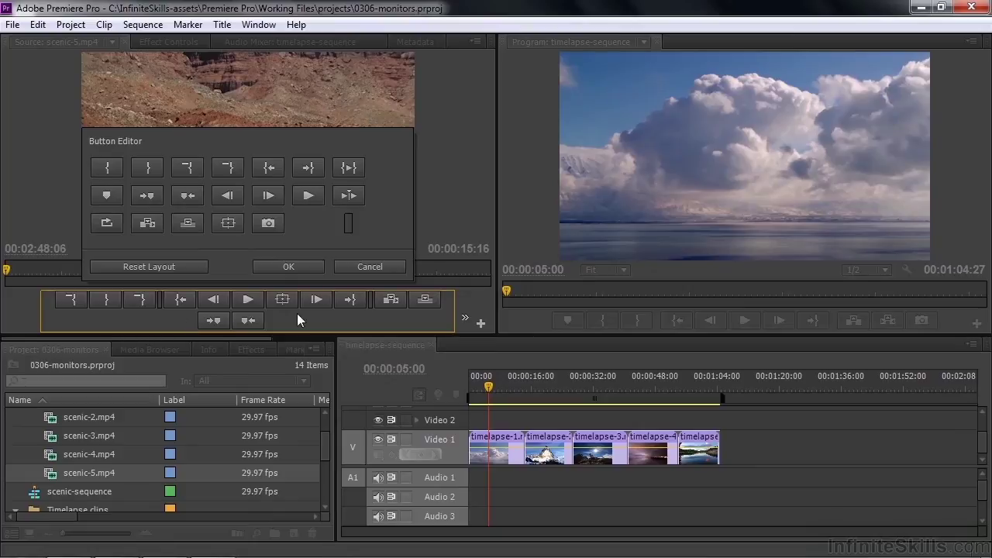
{"action": "left_click", "coordinate": [285, 269]}
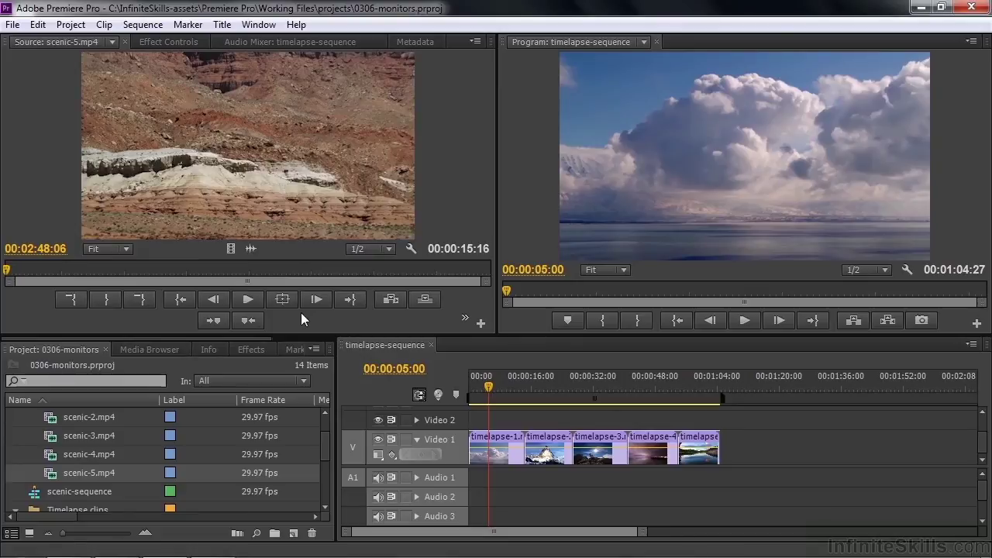
{"action": "left_click", "coordinate": [463, 317]}
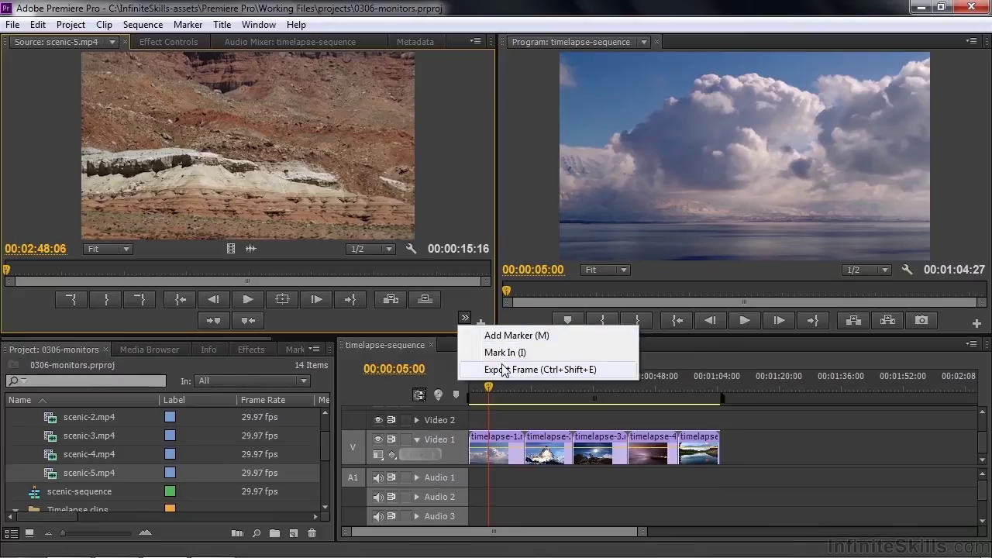
{"action": "left_click", "coordinate": [416, 320]}
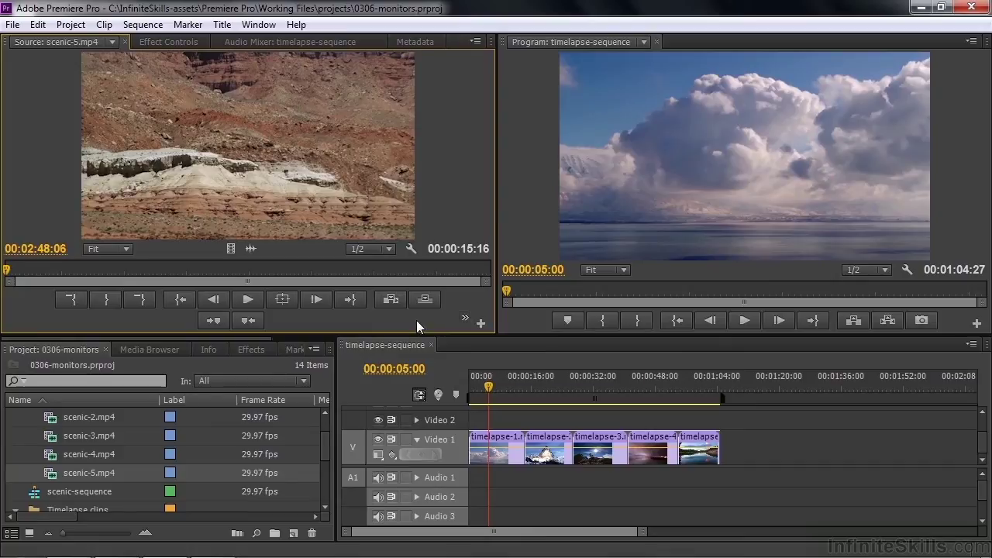
Reset the Source monitor's Button Editor to its default button layout.
{"action": "left_click", "coordinate": [480, 324]}
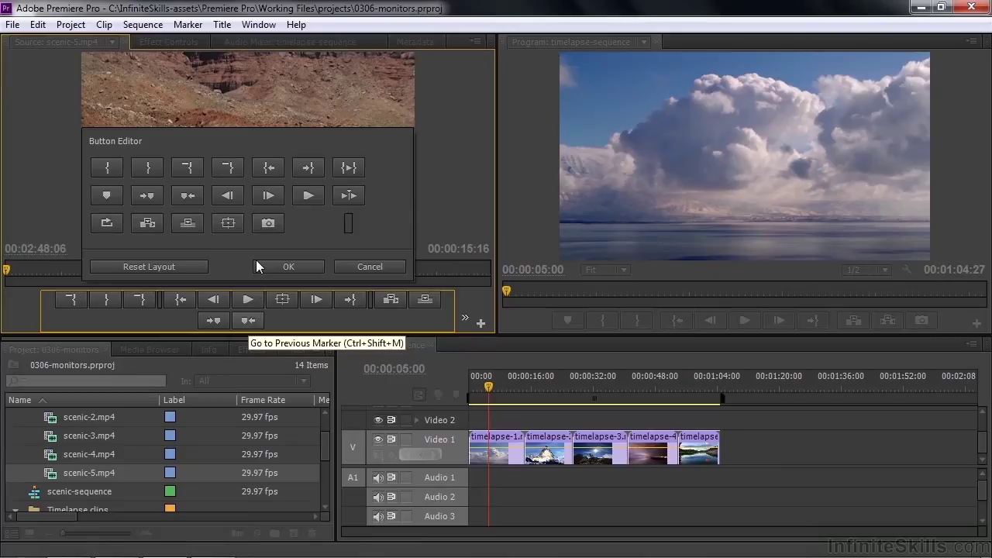
{"action": "left_click_drag", "start_coordinate": [255, 266], "coordinate": [252, 267]}
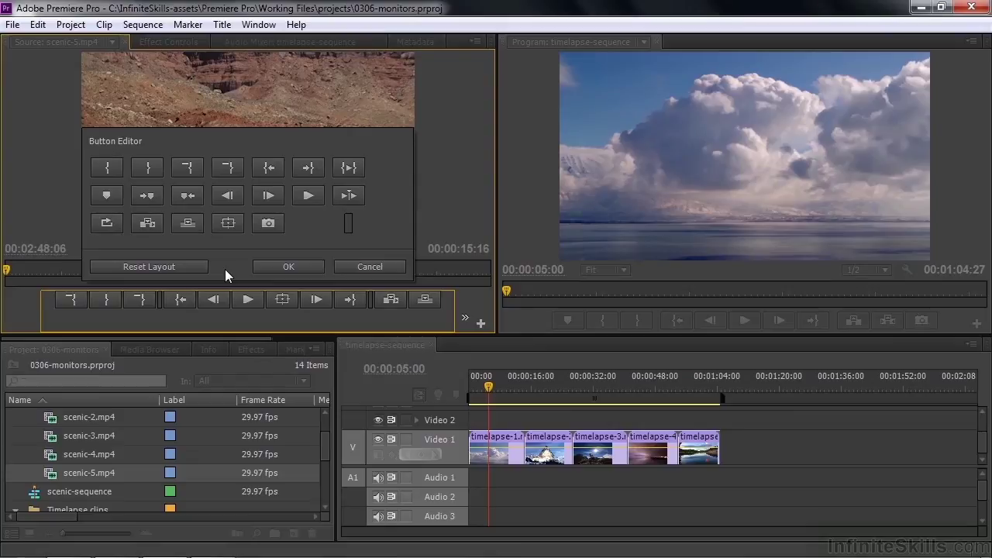
{"action": "left_click", "coordinate": [157, 269]}
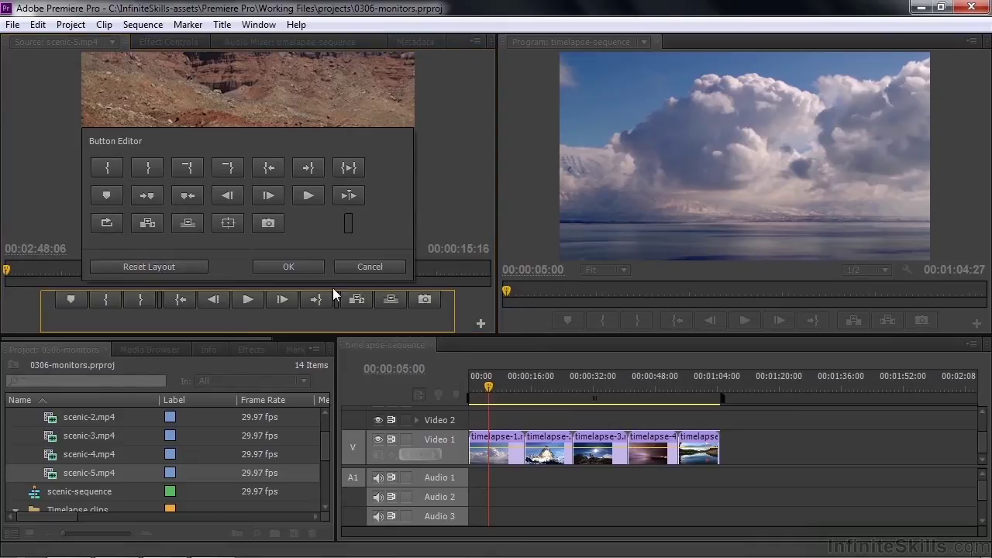
{"action": "left_click", "coordinate": [288, 267]}
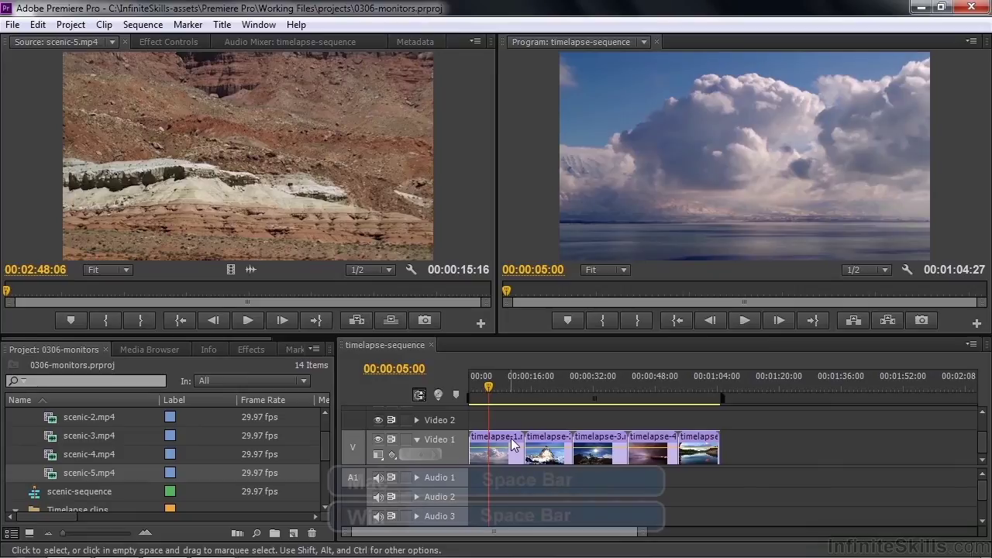
Shuttle scenic-5.mp4 forward and in reverse with Space, L, J and K, stopping at 00:02:52:06.
{"action": "key", "text": "space"}
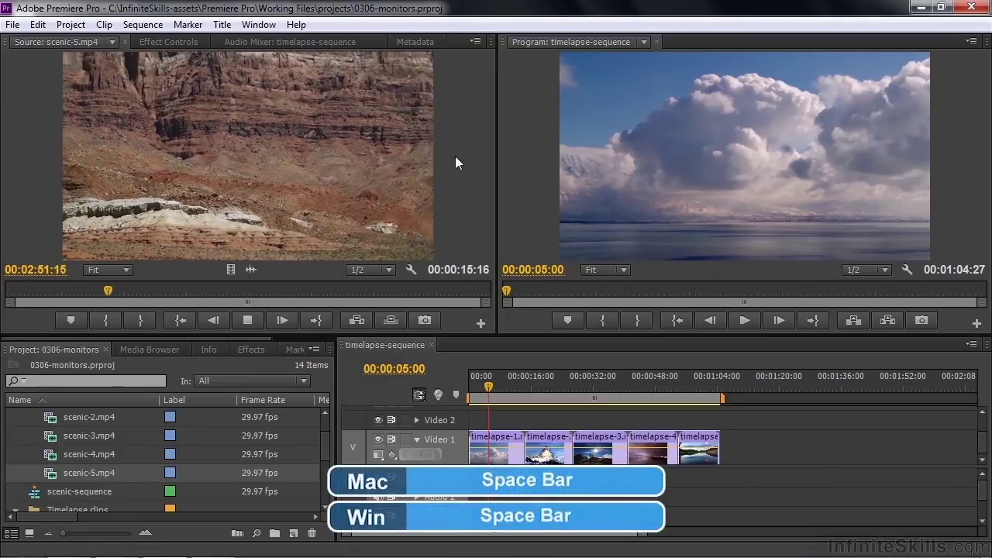
{"action": "key", "text": "space"}
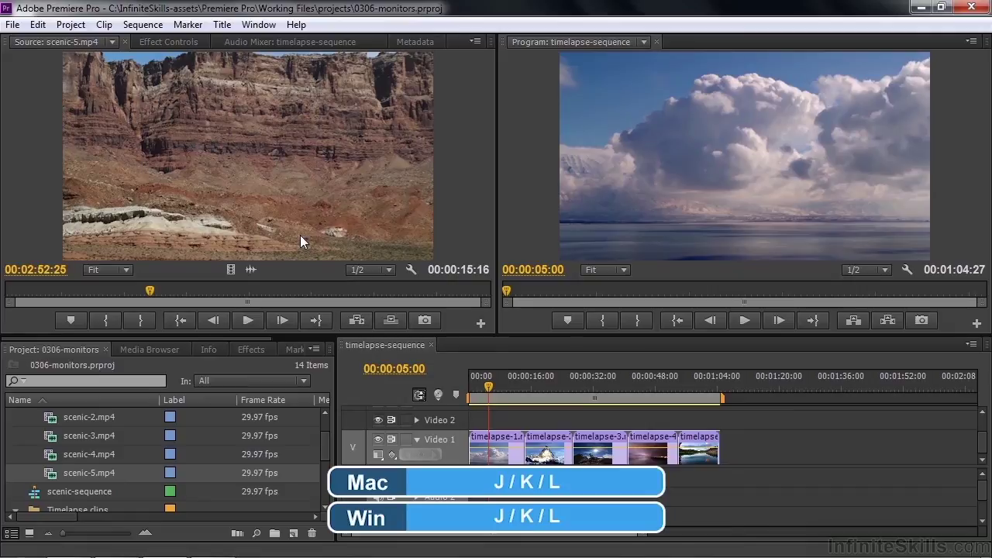
{"action": "key", "text": "l"}
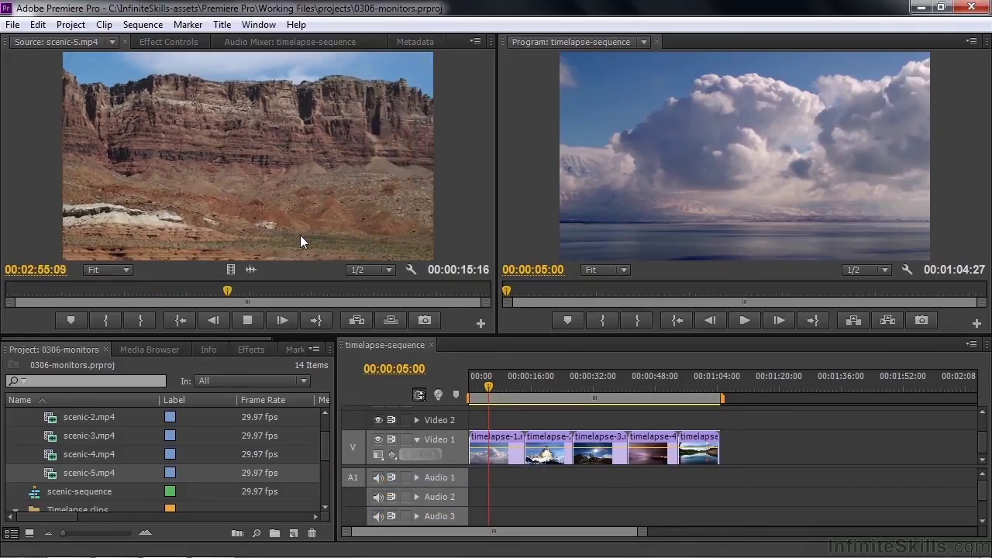
{"action": "key", "text": "l"}
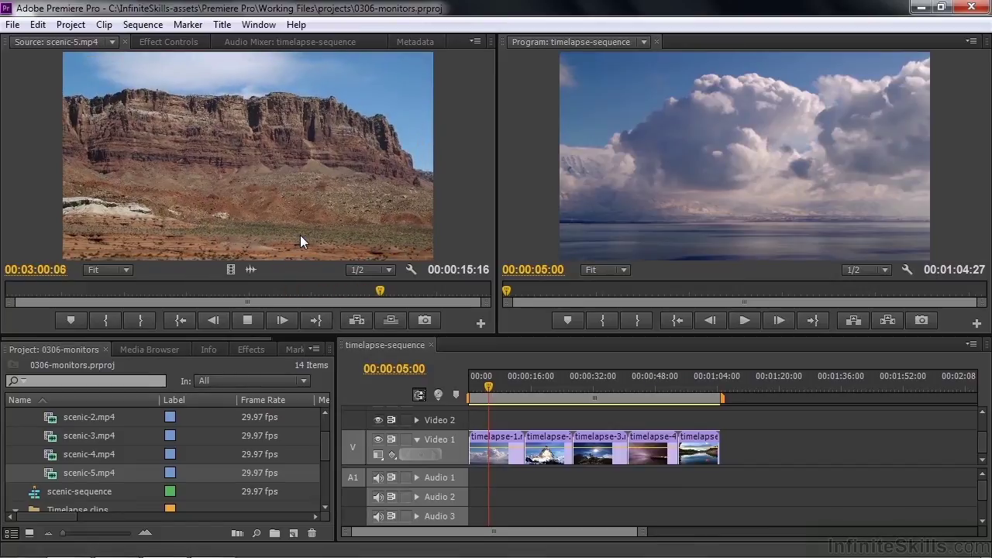
{"action": "key", "text": "k"}
{"action": "key", "text": "l"}
{"action": "key", "text": "j"}
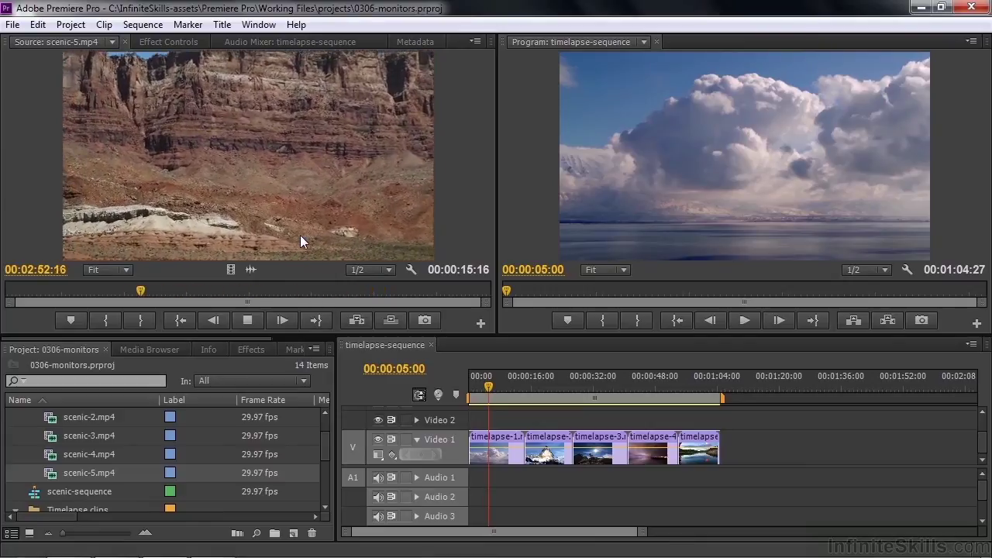
{"action": "key", "text": "k"}
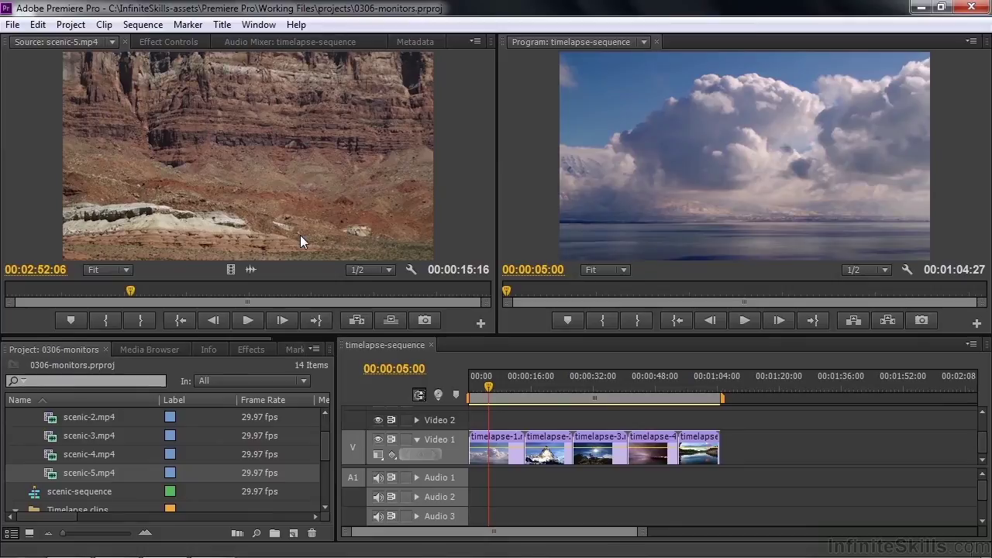
Mark an In point and a later Out point on the source clip.
{"action": "left_click_drag", "start_coordinate": [129, 291], "coordinate": [84, 296]}
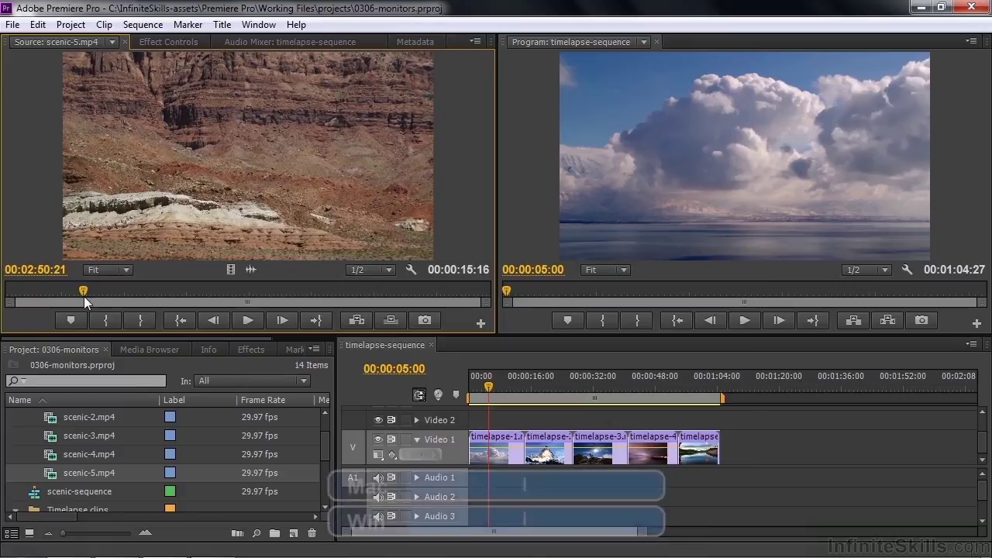
{"action": "key", "text": "i"}
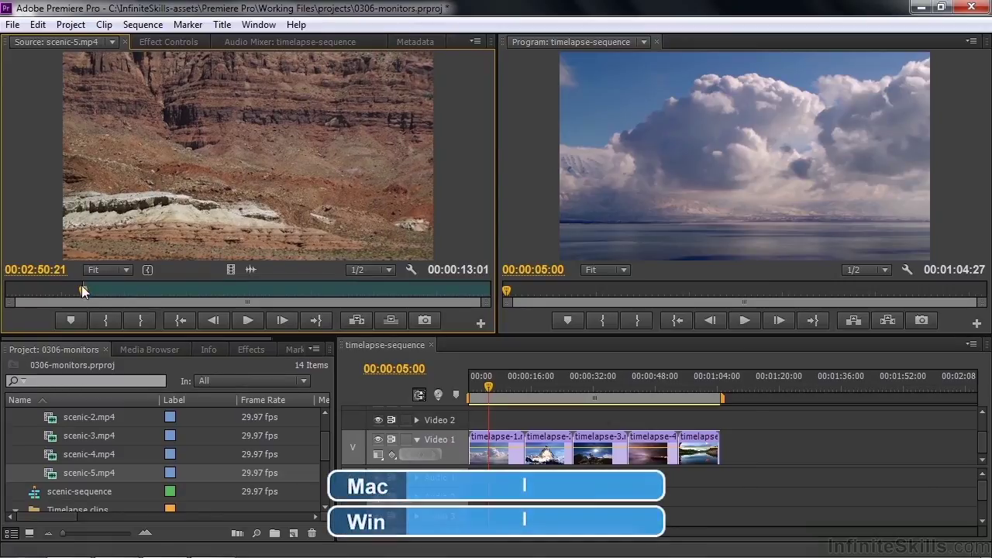
{"action": "left_click_drag", "start_coordinate": [81, 286], "coordinate": [365, 298]}
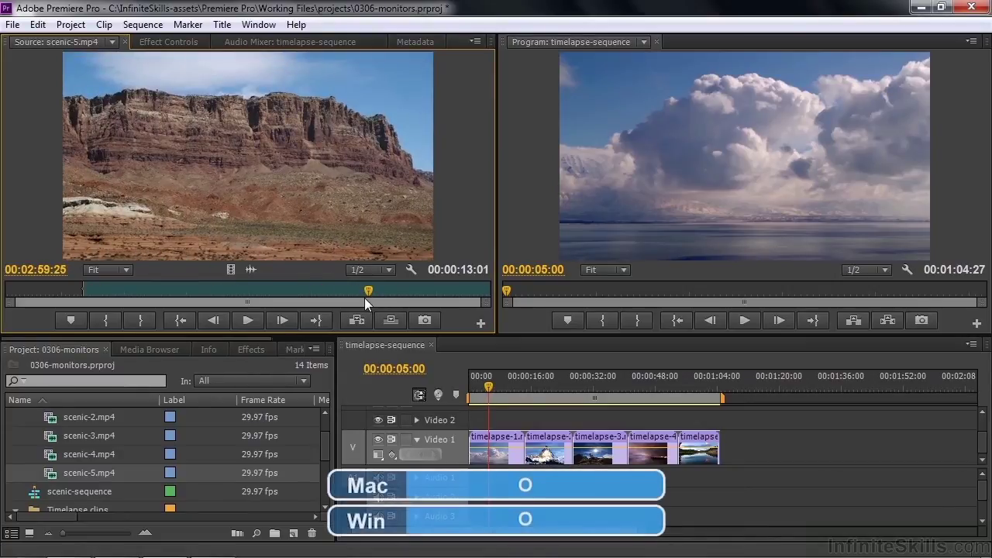
{"action": "key", "text": "o"}
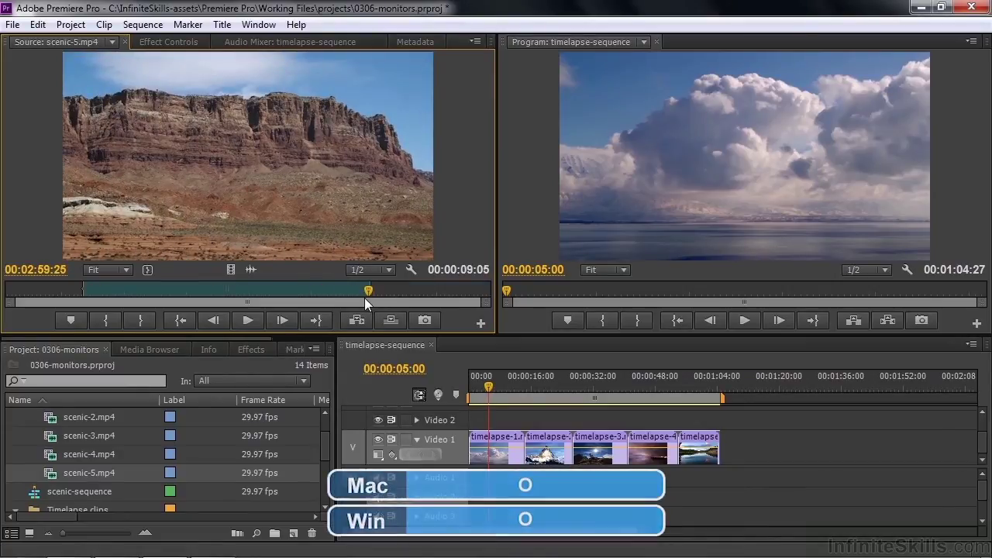
Jump between the In and Out points, then step frame by frame to 00:02:56:07.
{"action": "key", "text": "shift+i"}
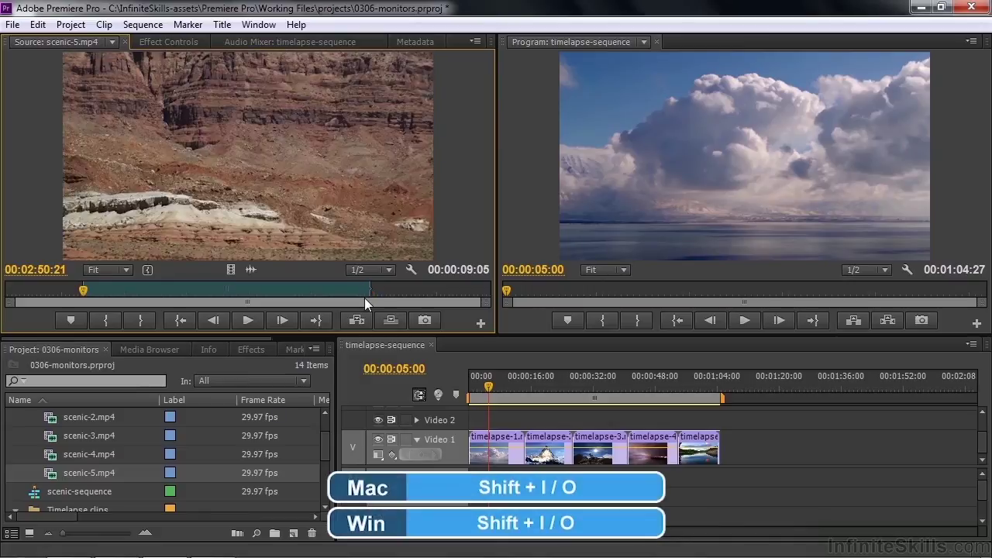
{"action": "key", "text": "shift+o"}
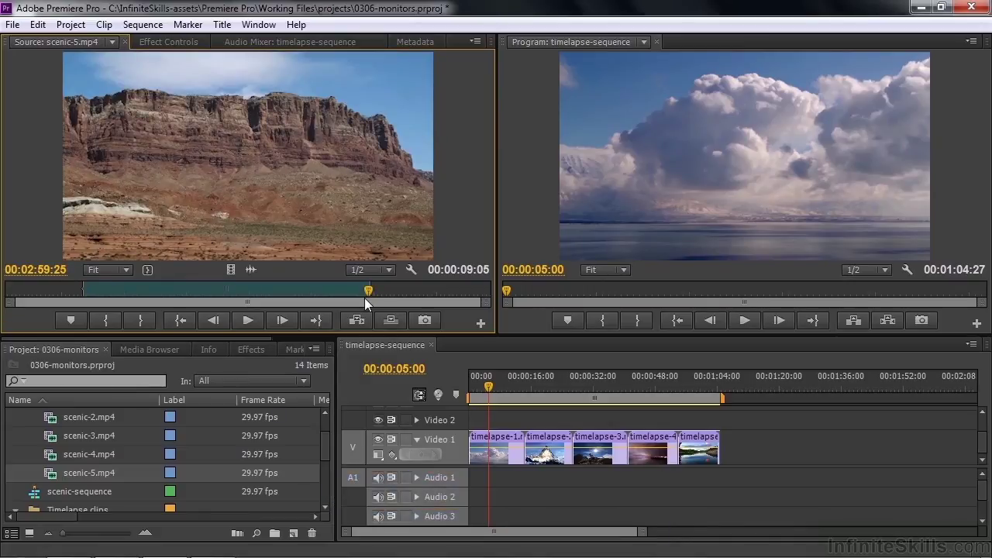
{"action": "key", "text": "Right"}
{"action": "key", "text": "Right"}
{"action": "key", "text": "Right"}
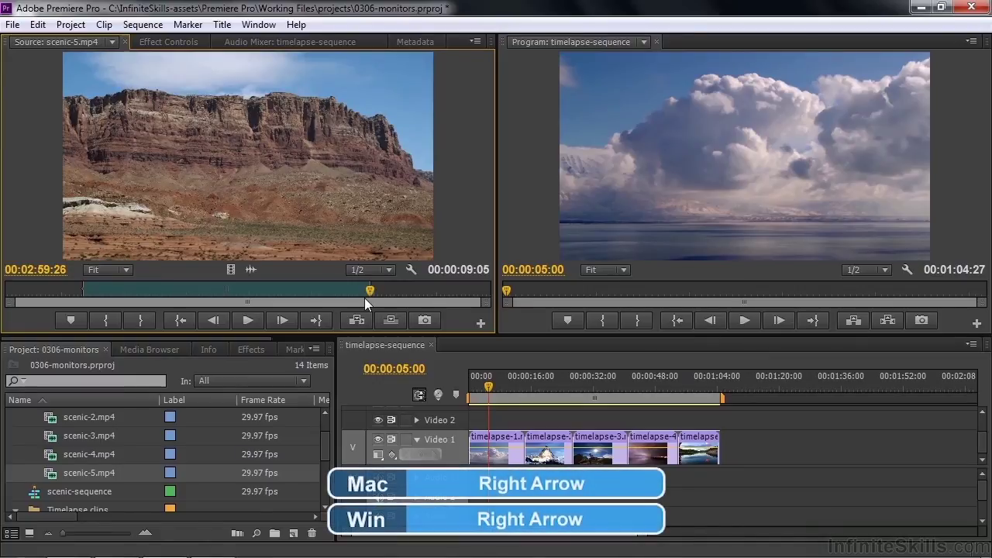
{"action": "key", "text": "Left"}
{"action": "key", "text": "Left"}
{"action": "key", "text": "Left"}
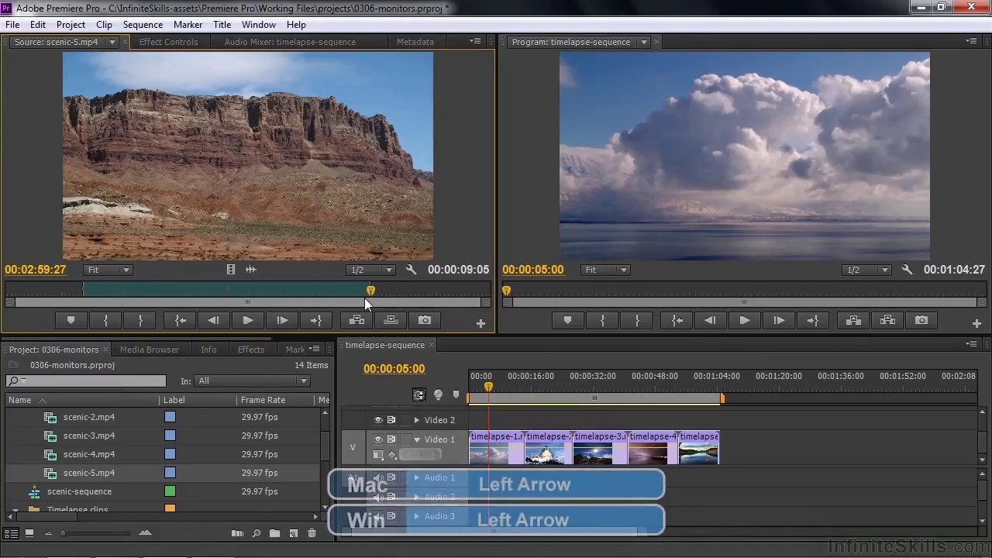
{"action": "key", "text": "Left"}
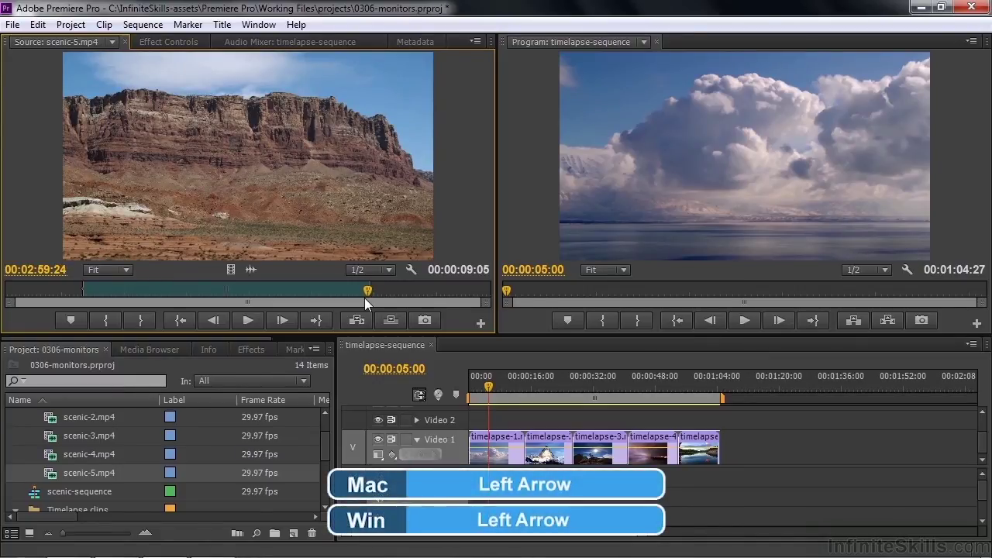
{"action": "key", "text": "Left"}
{"action": "key", "text": "Left"}
{"action": "key", "text": "Left"}
{"action": "key", "text": "Left"}
{"action": "key", "text": "Left"}
{"action": "key", "text": "Left"}
{"action": "key", "text": "Left"}
{"action": "key", "text": "Left"}
{"action": "key", "text": "Left"}
{"action": "key", "text": "Left"}
{"action": "key", "text": "Left"}
{"action": "key", "text": "Left"}
{"action": "key", "text": "Left"}
{"action": "key", "text": "Left"}
{"action": "key", "text": "Left"}
{"action": "key", "text": "Left"}
{"action": "key", "text": "Left"}
{"action": "key", "text": "Left"}
{"action": "key", "text": "Left"}
{"action": "key", "text": "Left"}
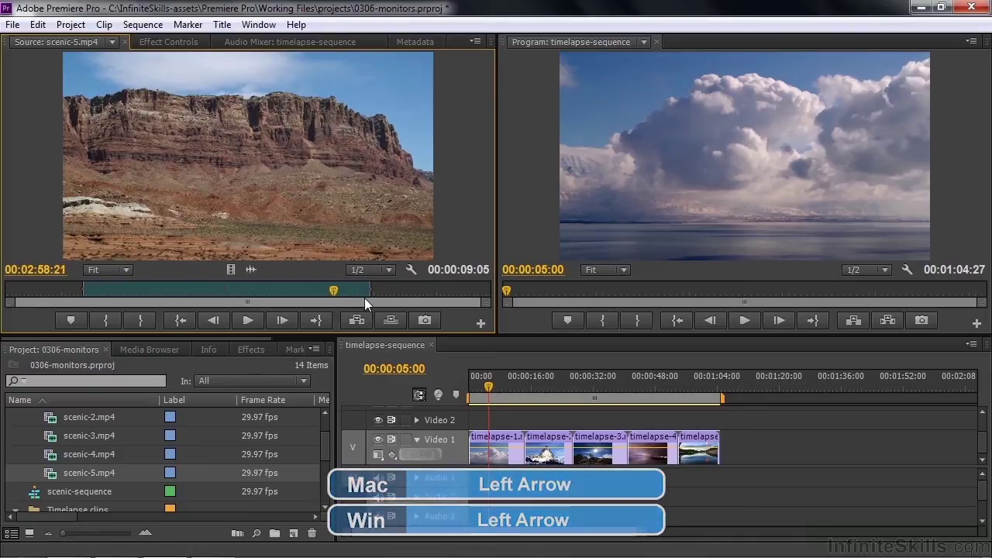
{"action": "key", "text": "Left"}
{"action": "key", "text": "Left"}
{"action": "key", "text": "Left"}
{"action": "key", "text": "Left"}
{"action": "key", "text": "Left"}
{"action": "key", "text": "Left"}
{"action": "key", "text": "Left"}
{"action": "key", "text": "Left"}
{"action": "key", "text": "Left"}
{"action": "key", "text": "Left"}
{"action": "key", "text": "Left"}
{"action": "key", "text": "Left"}
{"action": "key", "text": "Left"}
{"action": "key", "text": "Left"}
{"action": "key", "text": "Left"}
{"action": "key", "text": "Left"}
{"action": "key", "text": "Left"}
{"action": "key", "text": "Left"}
{"action": "key", "text": "Left"}
{"action": "key", "text": "Left"}
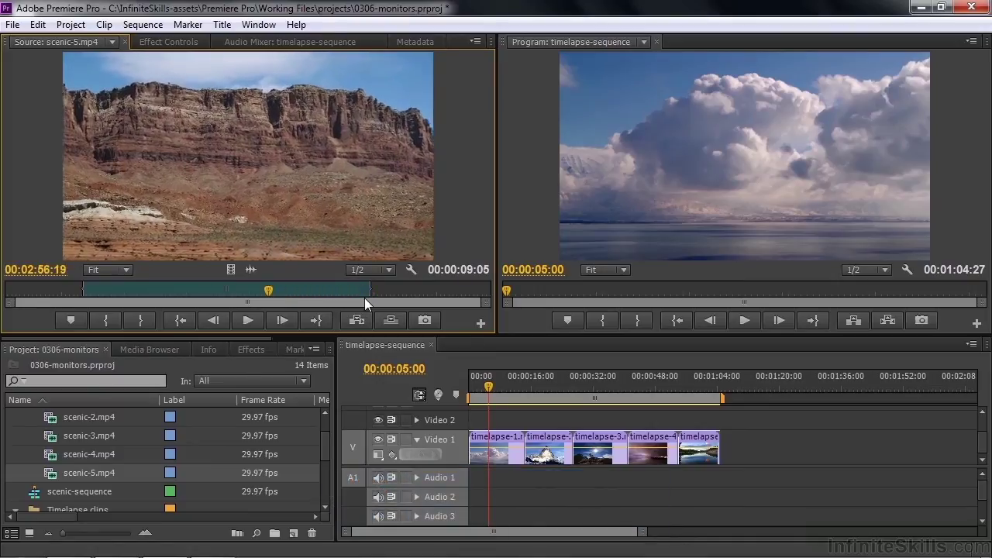
{"action": "key", "text": "Left"}
{"action": "key", "text": "Left"}
{"action": "key", "text": "Left"}
{"action": "key", "text": "Left"}
{"action": "key", "text": "Left"}
{"action": "key", "text": "Left"}
{"action": "key", "text": "Left"}
{"action": "key", "text": "Left"}
{"action": "key", "text": "Left"}
{"action": "key", "text": "Left"}
{"action": "key", "text": "Left"}
{"action": "key", "text": "Left"}
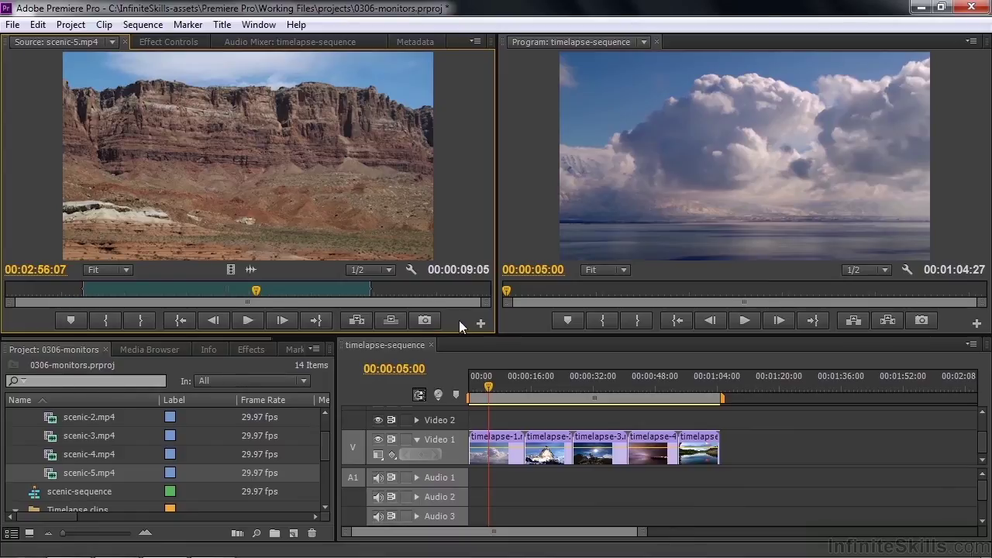
Turn off Show Transport Controls in the Source monitor's panel menu.
{"action": "left_click", "coordinate": [411, 269]}
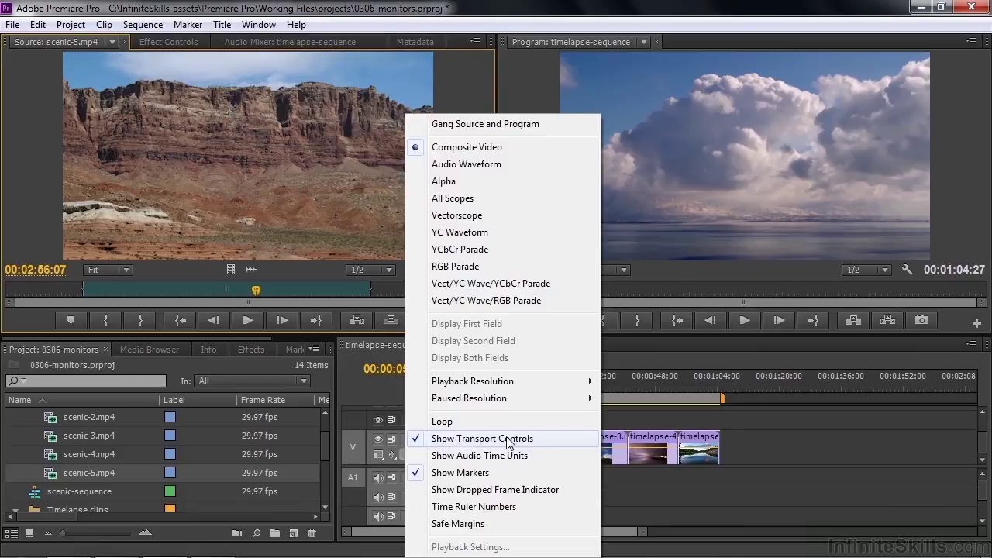
{"action": "left_click", "coordinate": [454, 72]}
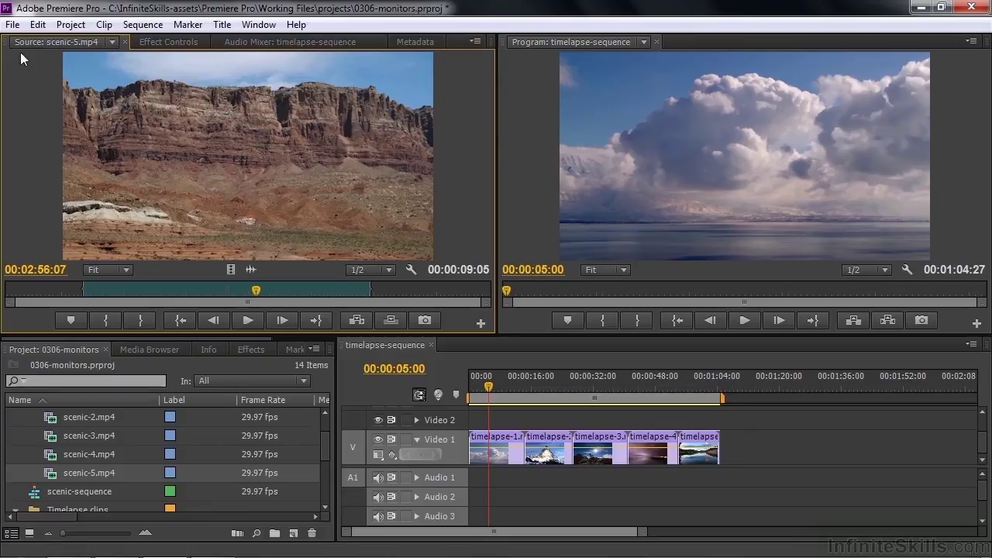
{"action": "left_click", "coordinate": [473, 41]}
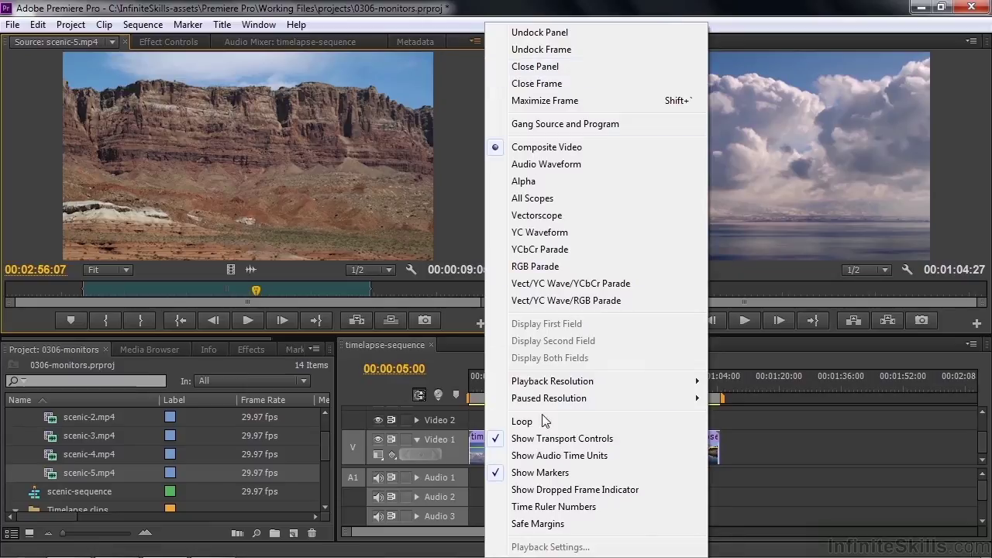
{"action": "left_click", "coordinate": [528, 442]}
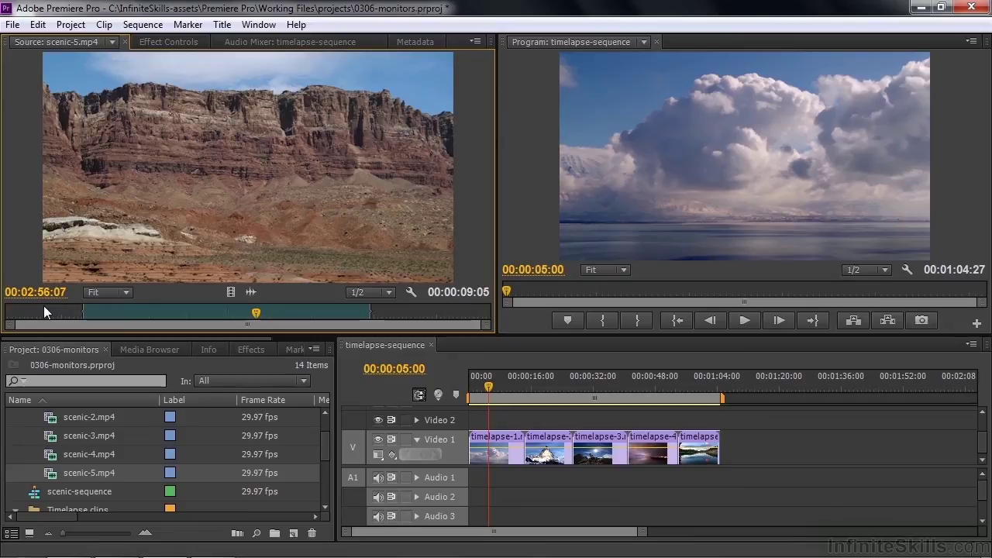
Turn on Time Ruler Numbers in the Source panel menu.
{"action": "left_click", "coordinate": [478, 42]}
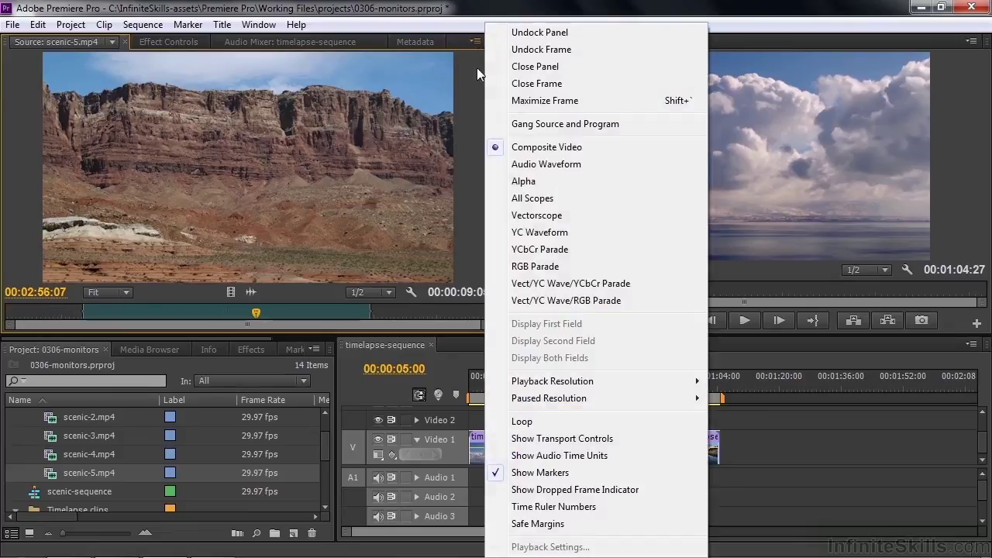
{"action": "left_click", "coordinate": [534, 508]}
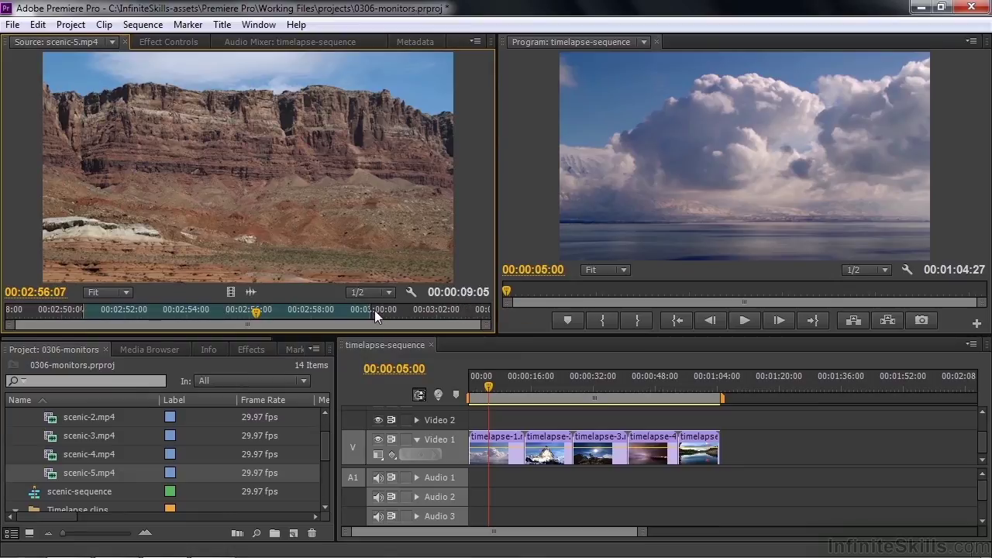
Choose Clear In and Out from the Source time ruler's context menu.
{"action": "right_click", "coordinate": [291, 311]}
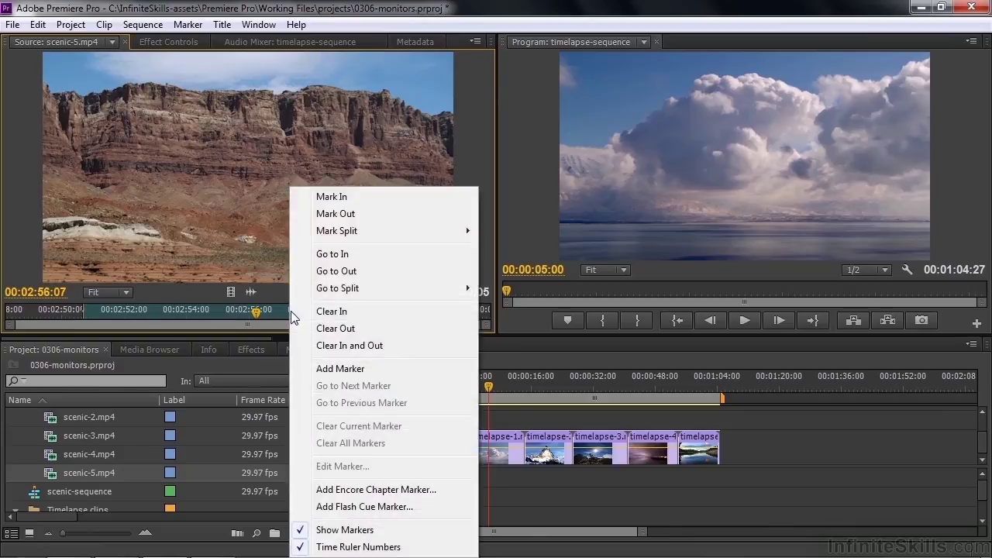
{"action": "left_click", "coordinate": [341, 346]}
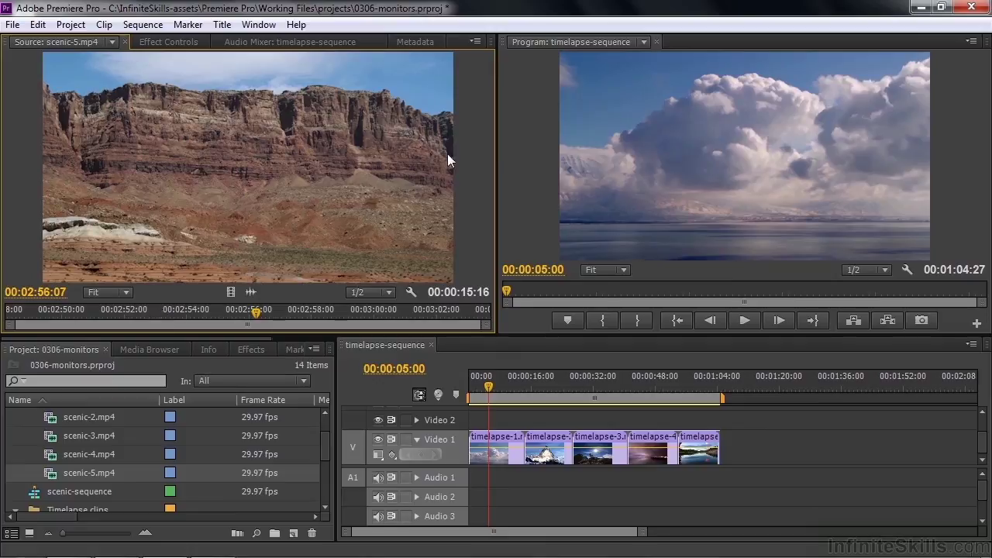
Turn off Time Ruler Numbers in the Source panel menu.
{"action": "left_click", "coordinate": [476, 41]}
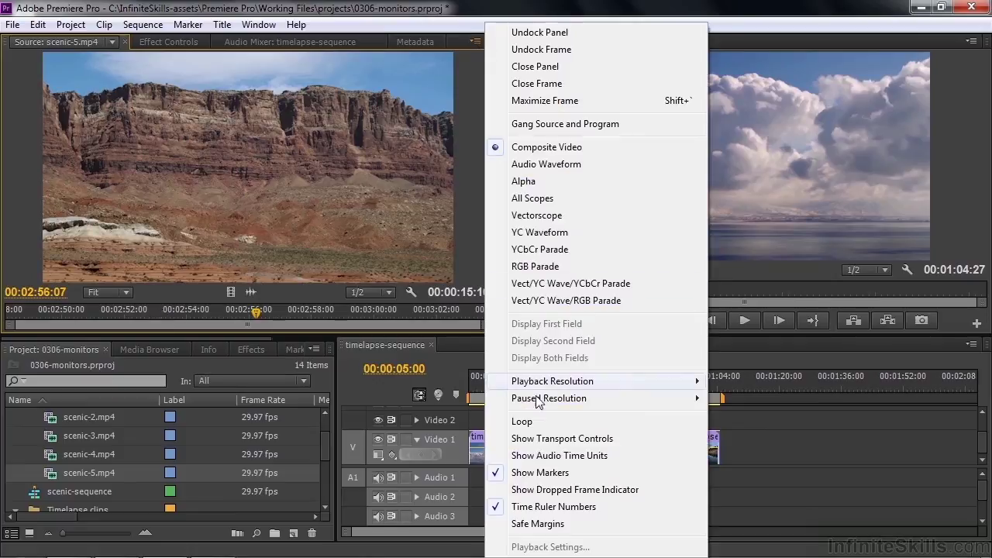
{"action": "left_click", "coordinate": [533, 508]}
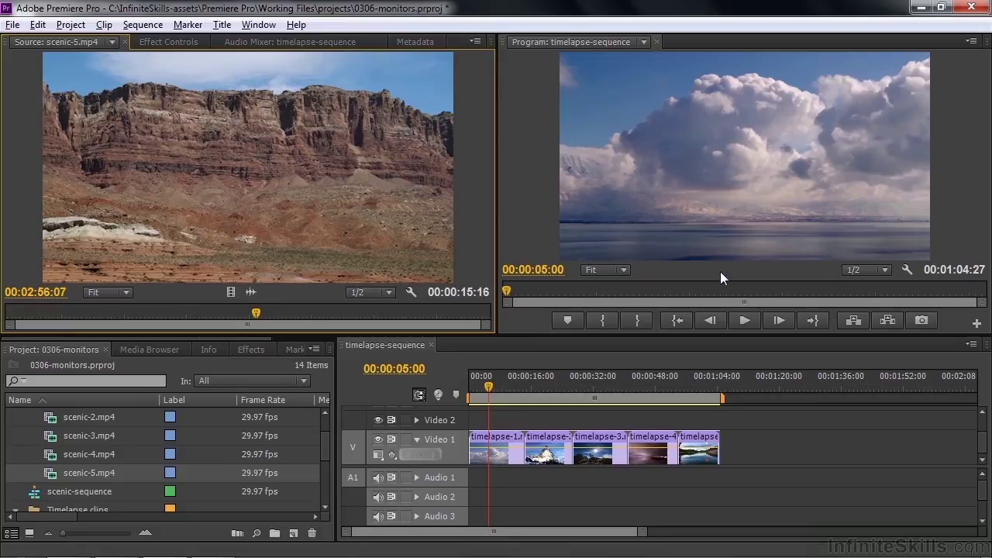
{"action": "left_click", "coordinate": [258, 24]}
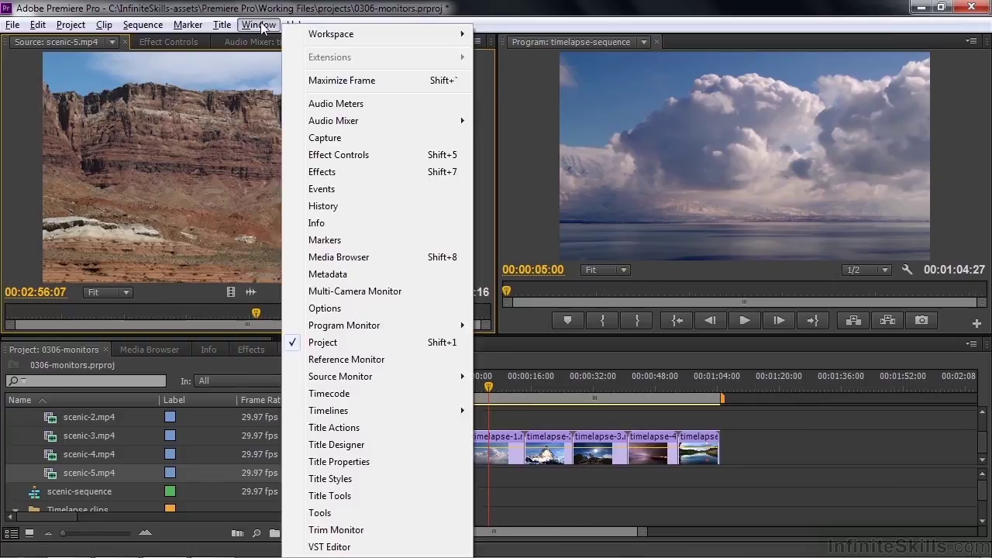
{"action": "left_click", "coordinate": [385, 363]}
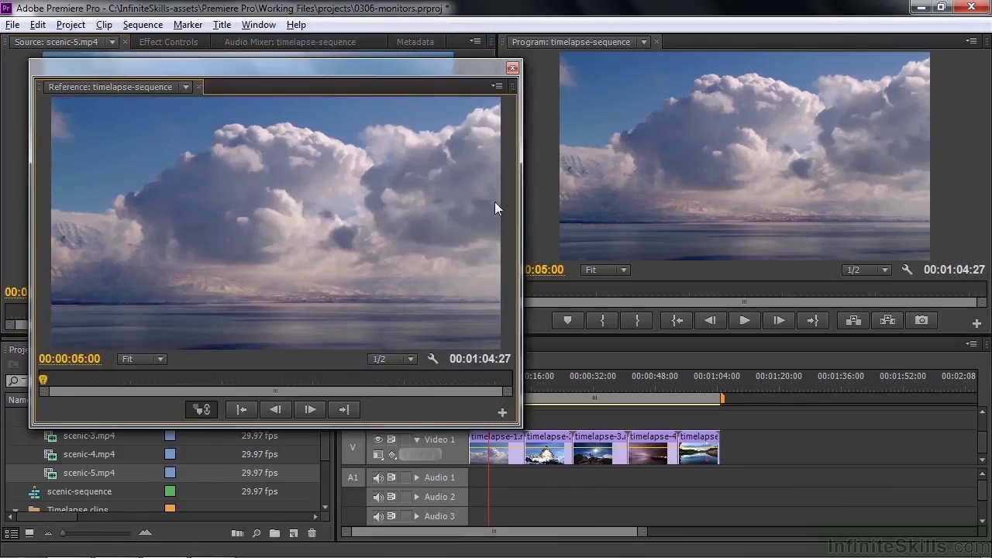
{"action": "left_click", "coordinate": [431, 359]}
{"action": "left_click", "coordinate": [478, 307]}
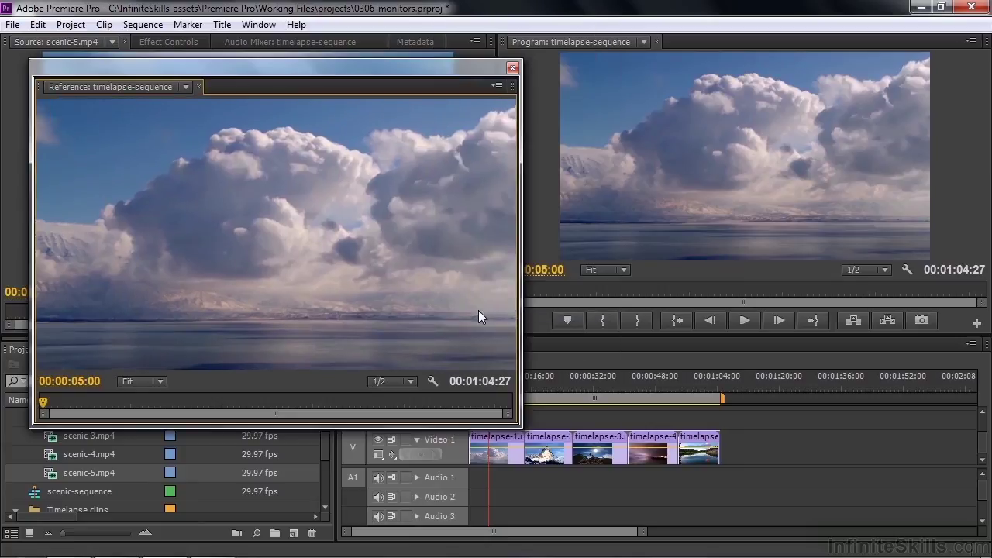
{"action": "left_click", "coordinate": [512, 68]}
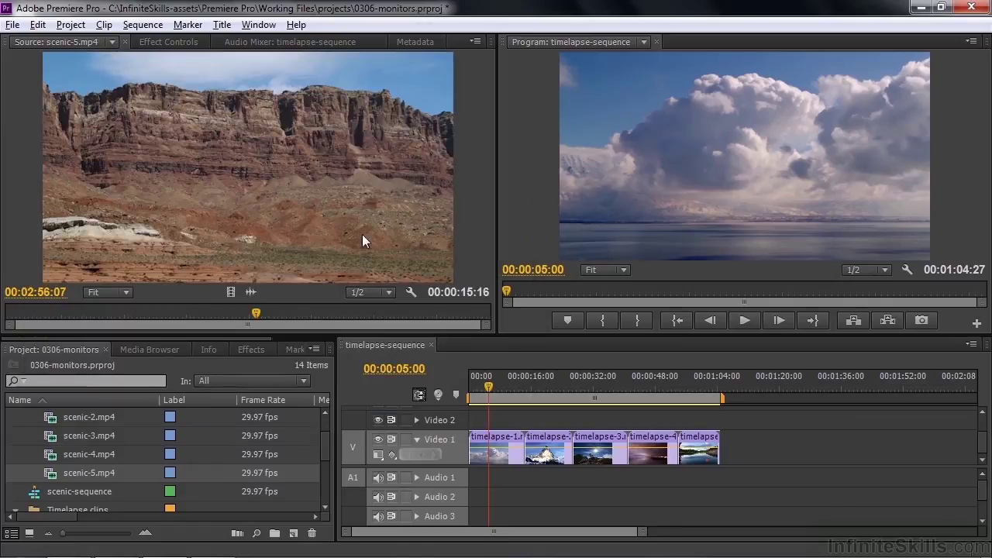
Switch to the Metalogging workspace and check the Program monitor's overflow button menu.
{"action": "left_click", "coordinate": [259, 26]}
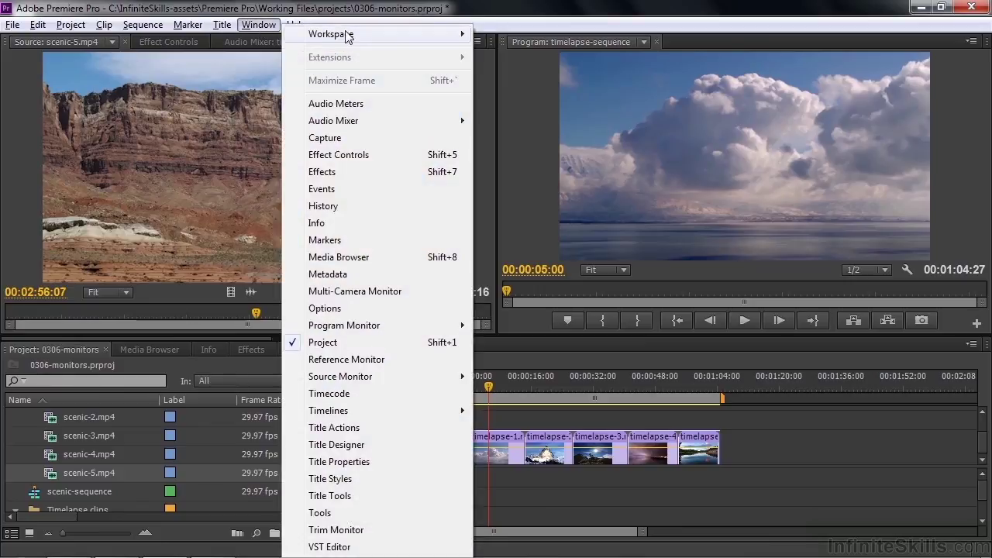
{"action": "mouse_move", "coordinate": [343, 36]}
{"action": "left_click", "coordinate": [586, 195]}
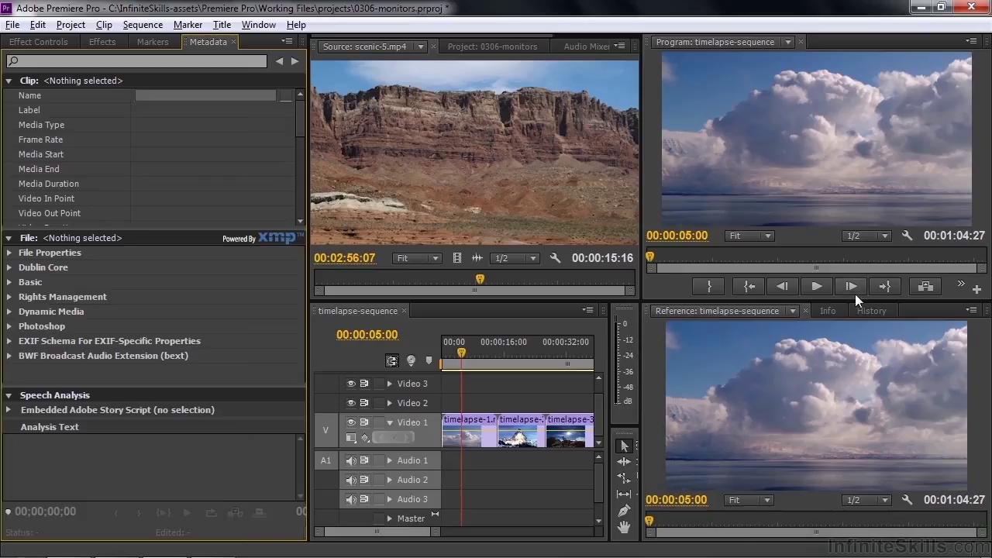
{"action": "left_click", "coordinate": [961, 284]}
{"action": "left_click", "coordinate": [685, 287]}
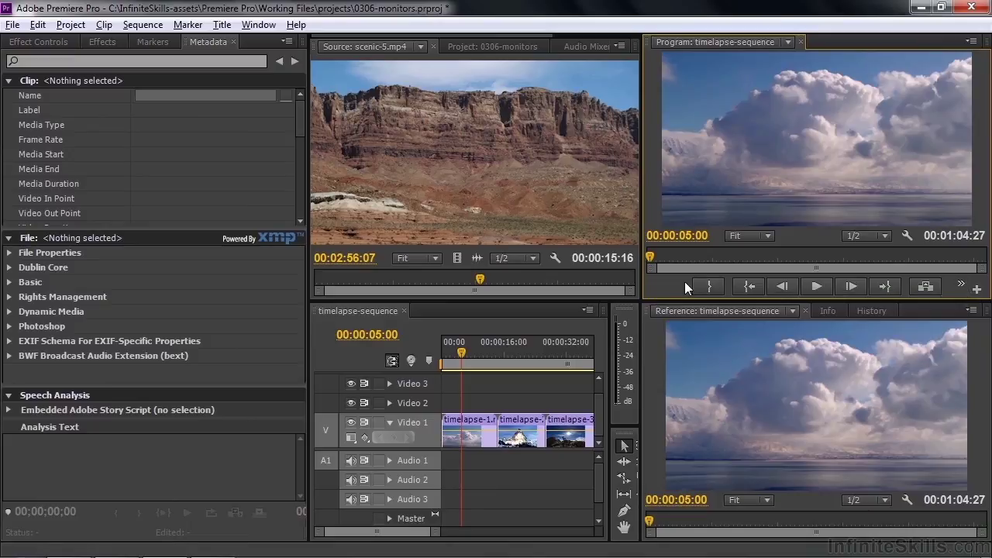